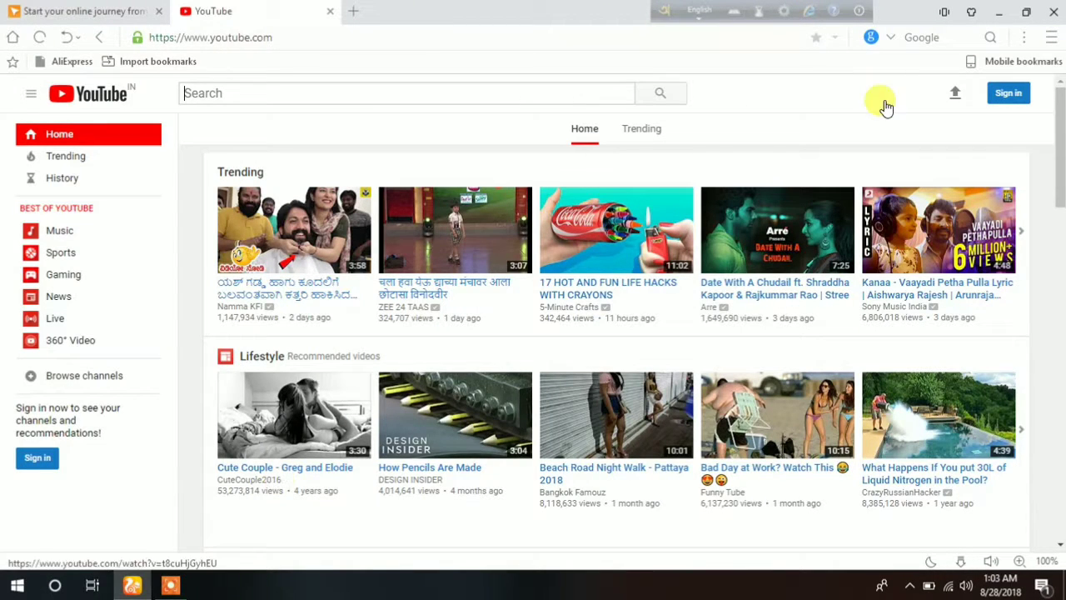
- Sign in to YouTube with another Google account's email and password, accepting the recovery options with DONE
left_click(1011, 97)
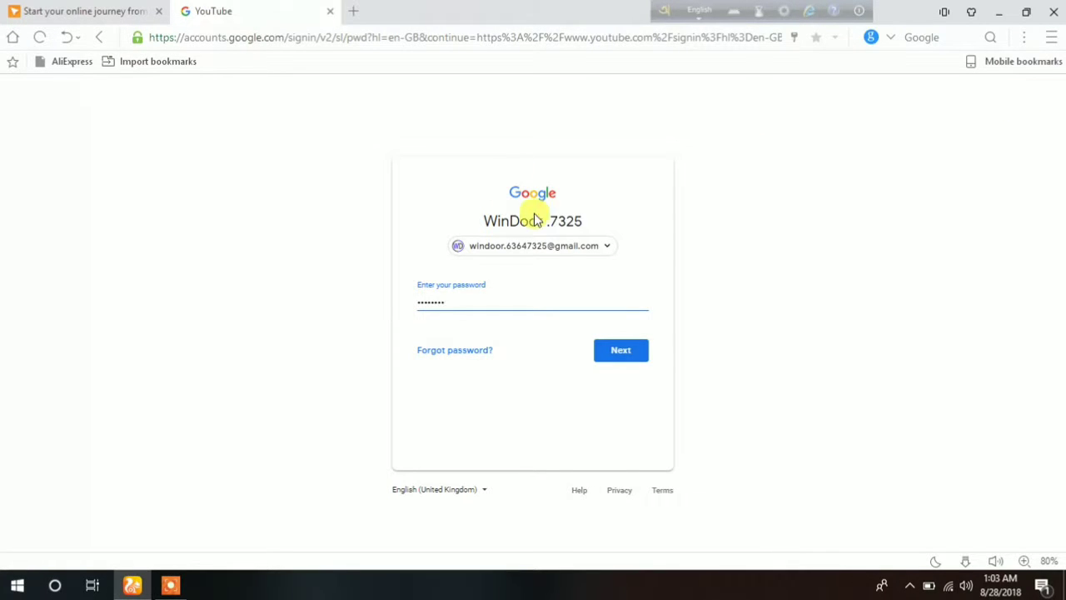
left_click(609, 249)
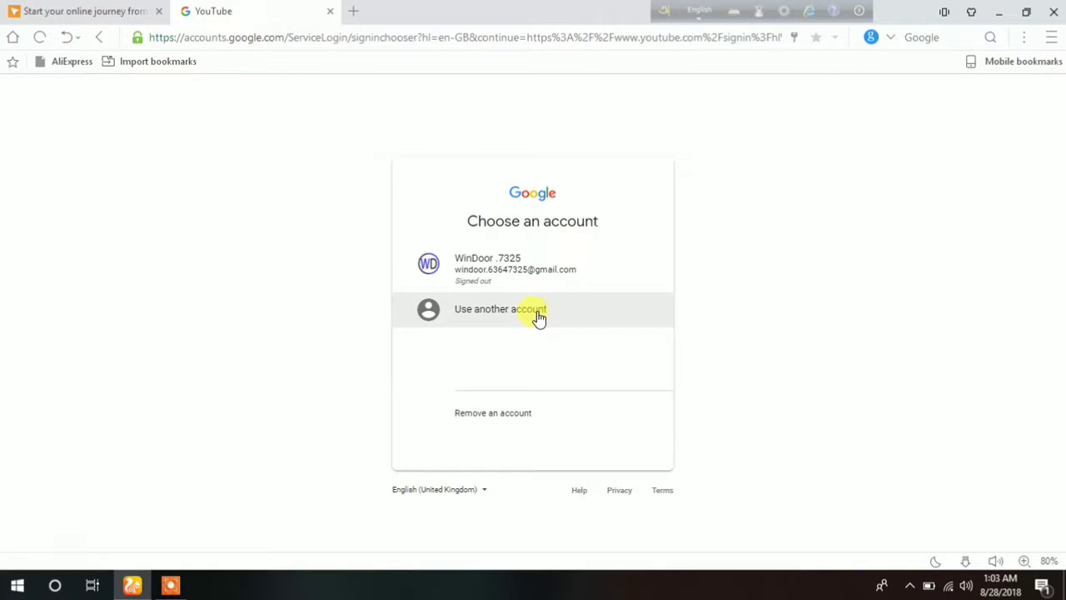
left_click(538, 310)
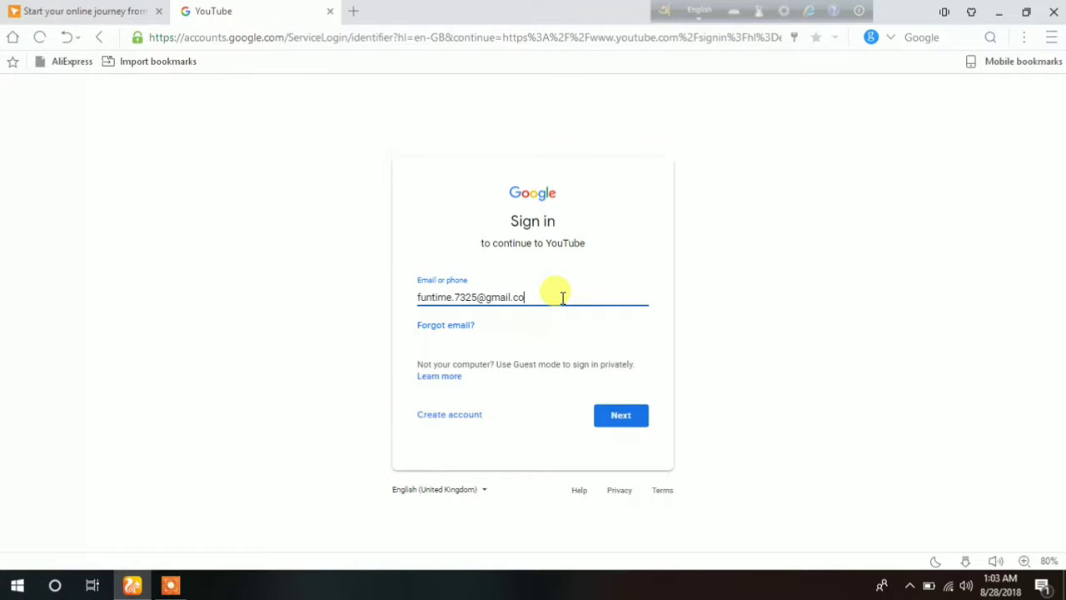
left_click(608, 414)
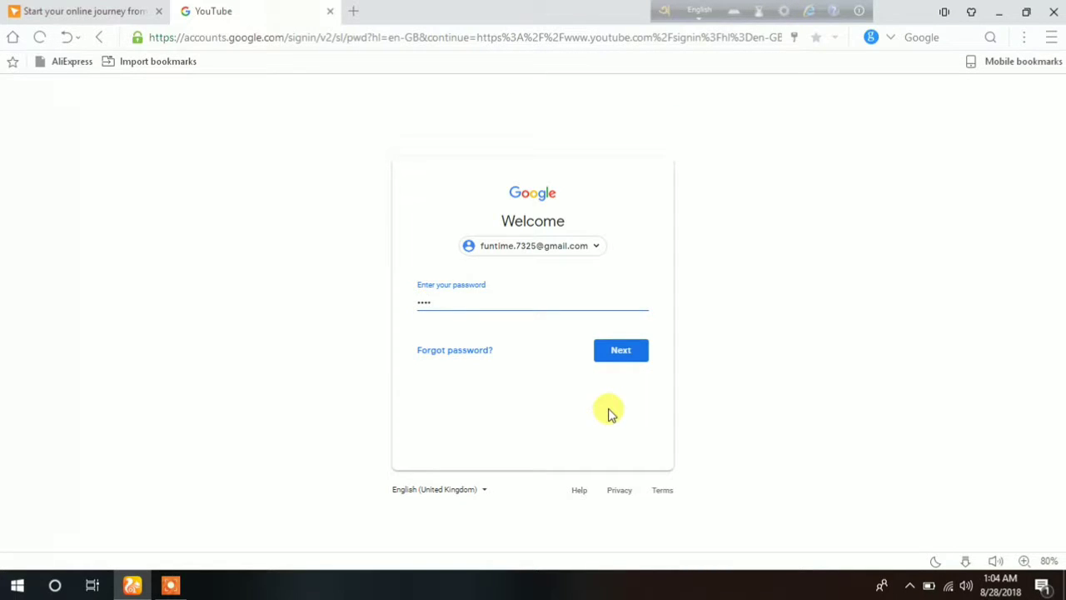
type("•••")
left_click(624, 354)
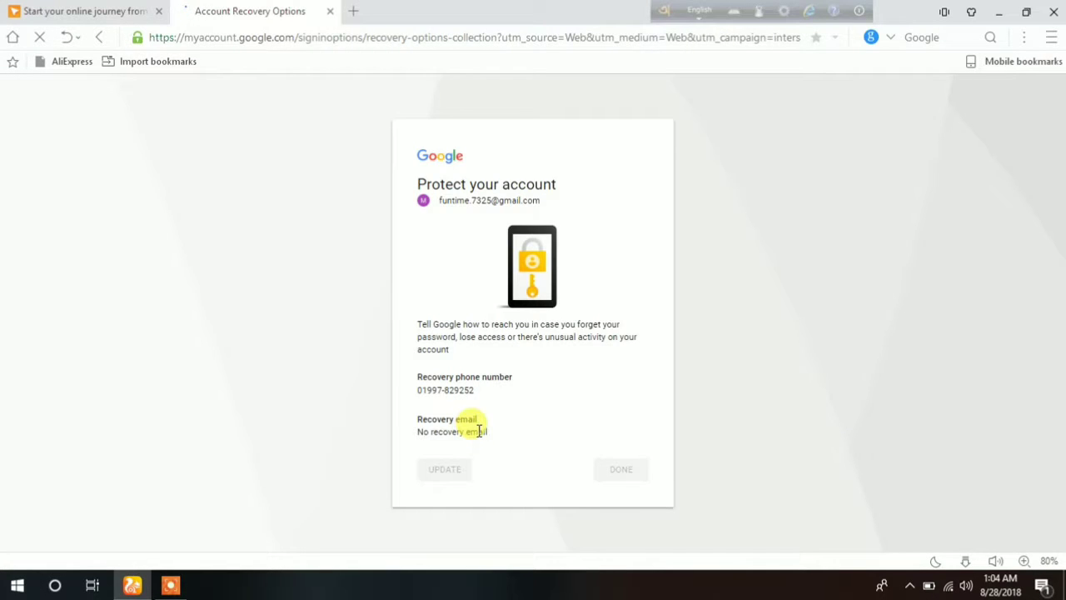
left_click(621, 471)
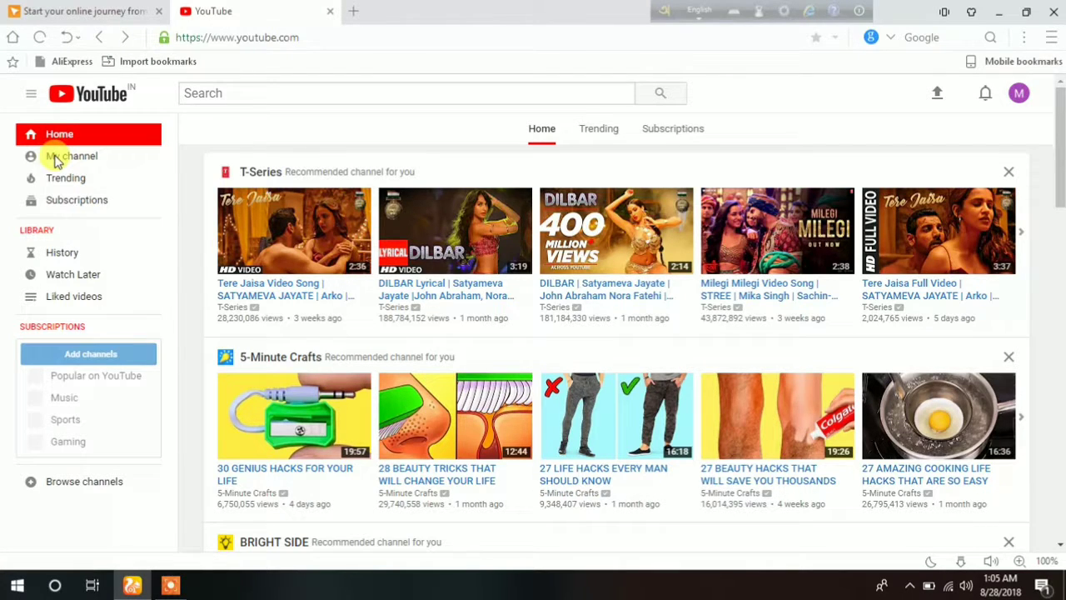
- Create the account's YouTube channel from My channel and open its channel icon editor
left_click(55, 161)
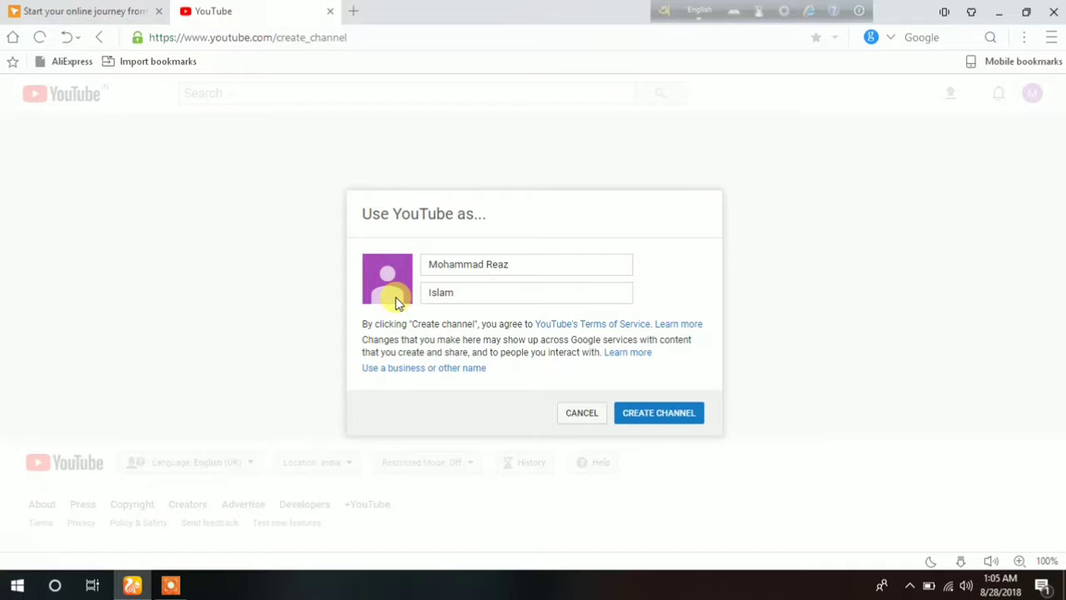
left_click(667, 416)
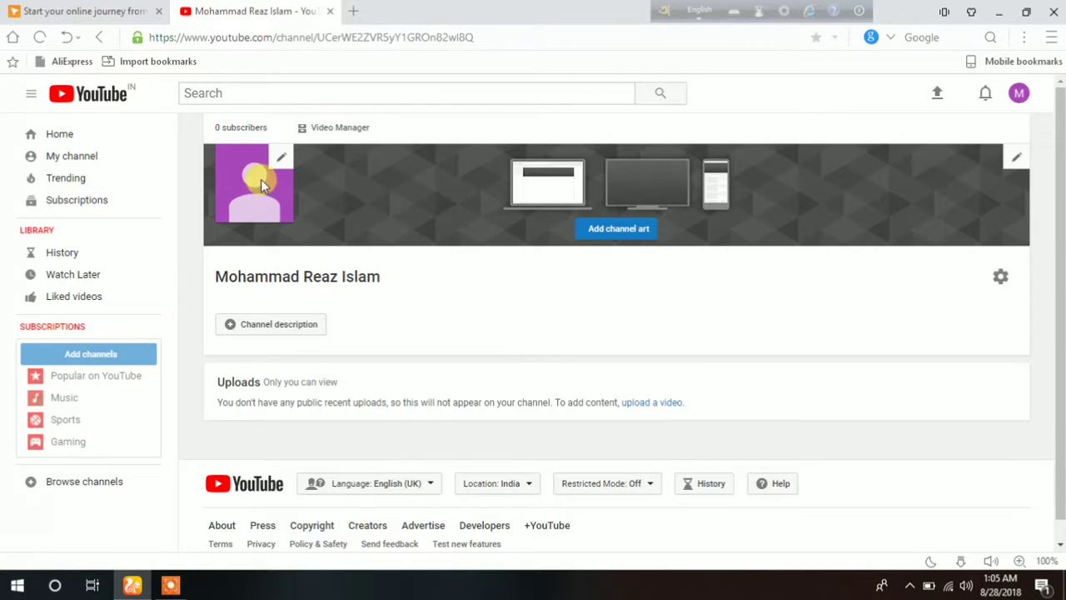
left_click(275, 159)
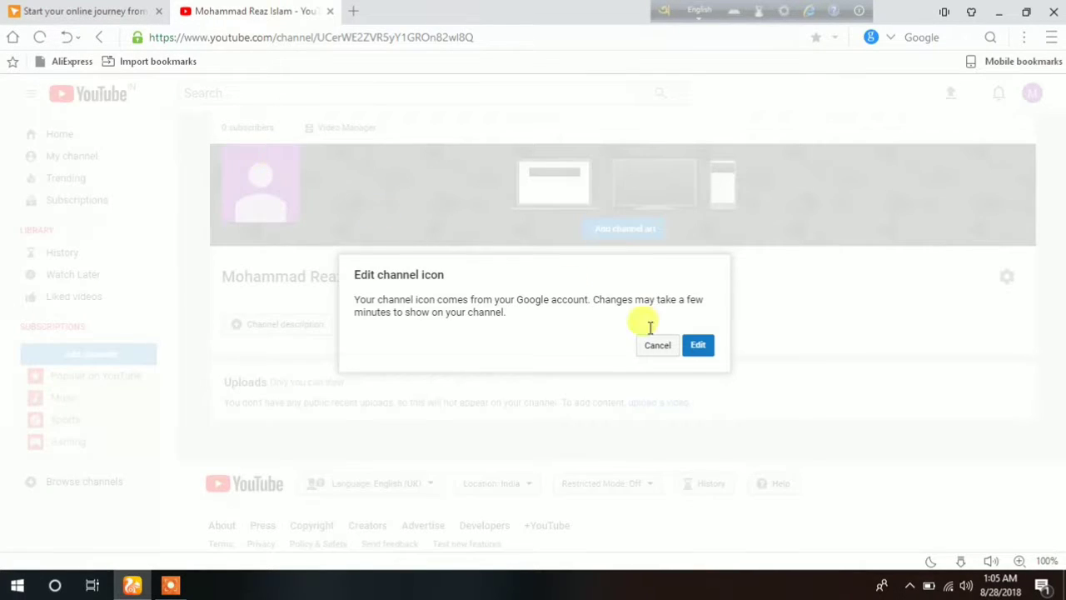
- Upload 2018012 from D:\Logo as the profile photo, cropped tightly around the FT logo
left_click(705, 350)
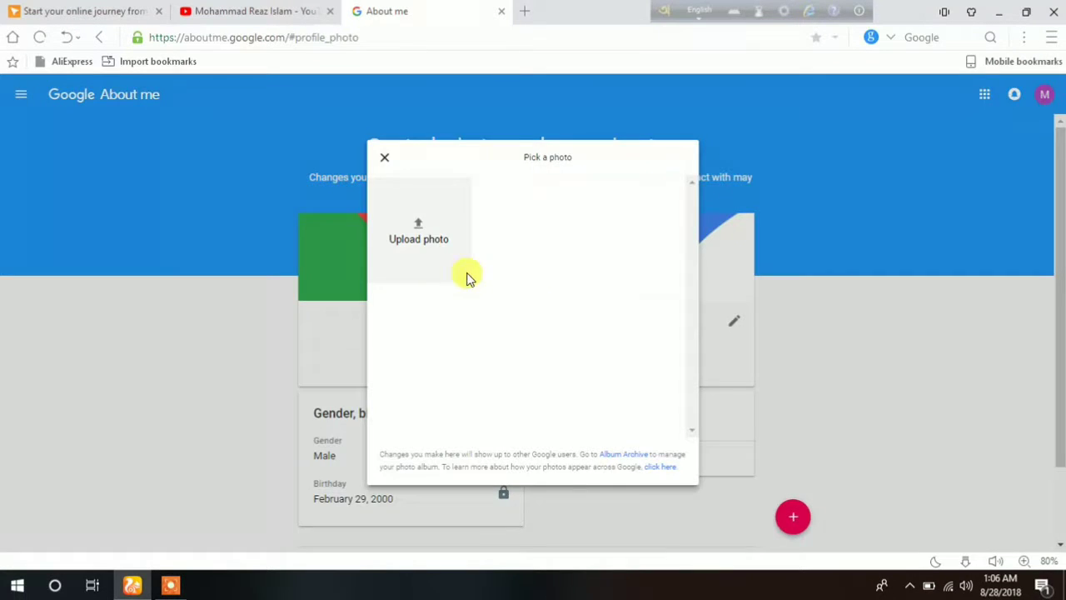
left_click(420, 241)
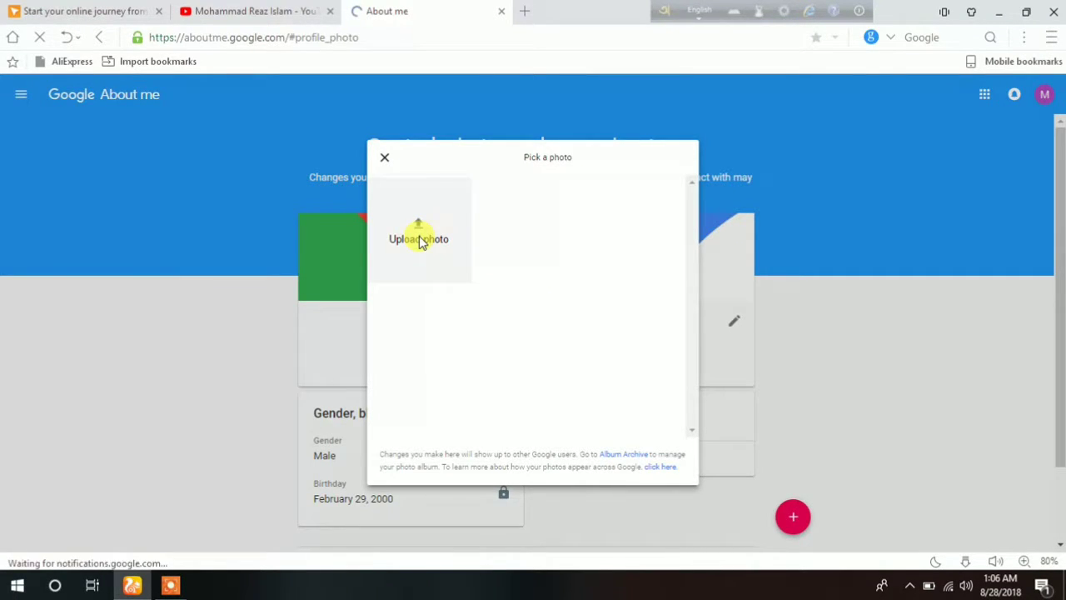
double_click(275, 233)
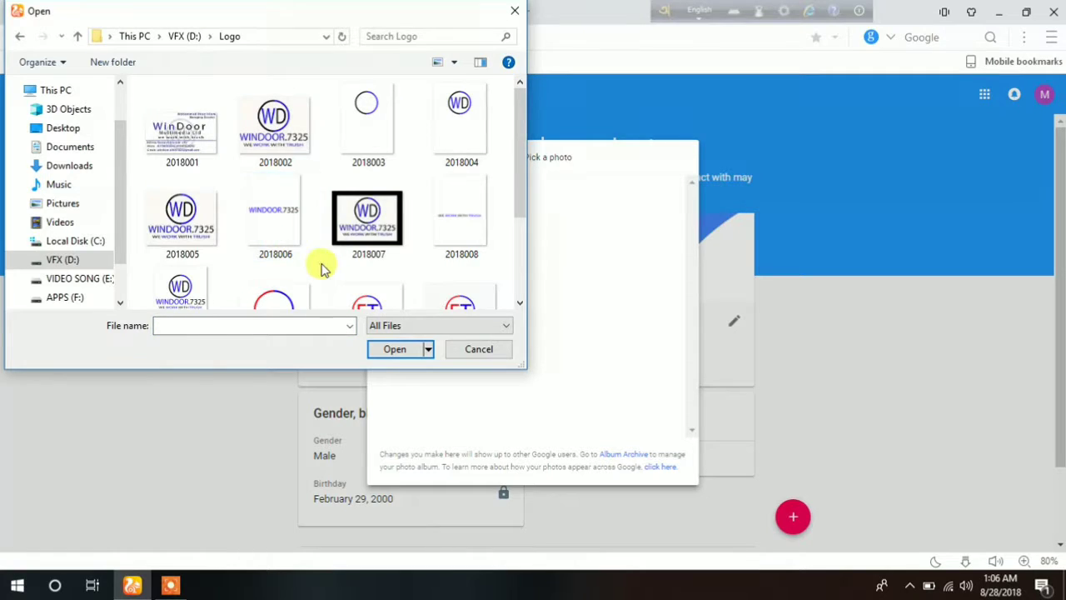
scroll(321, 269, "down", 3)
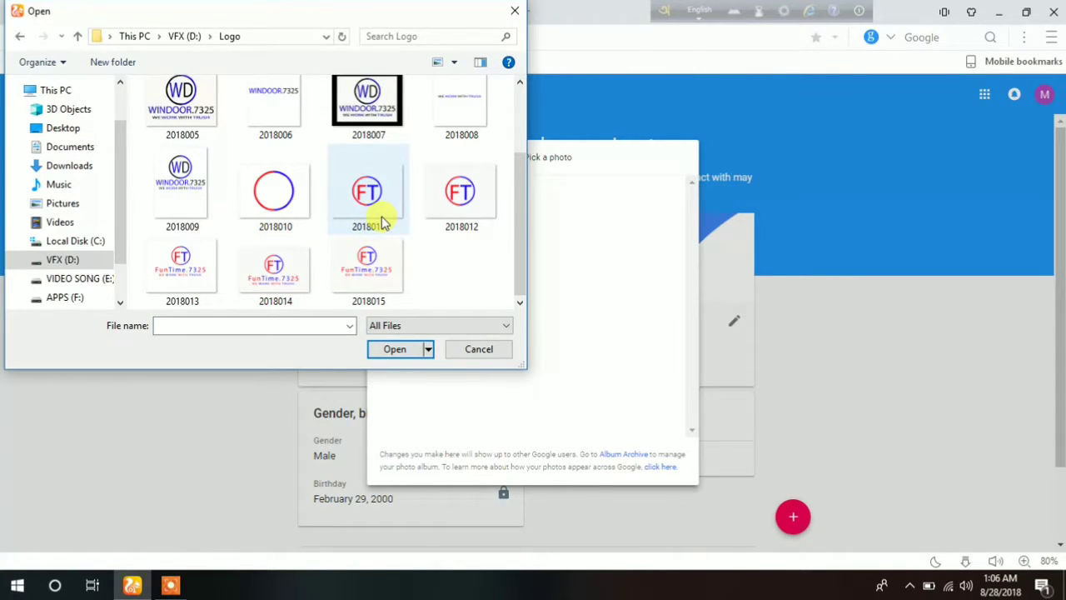
left_click(461, 192)
left_click(414, 352)
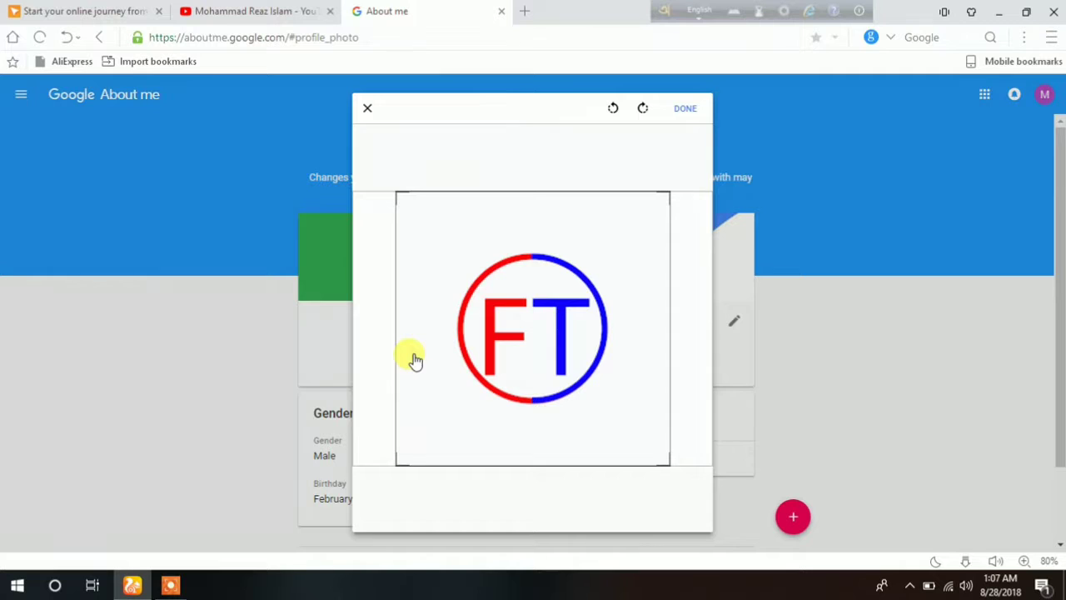
left_click_drag(666, 200, 625, 240)
left_click(694, 112)
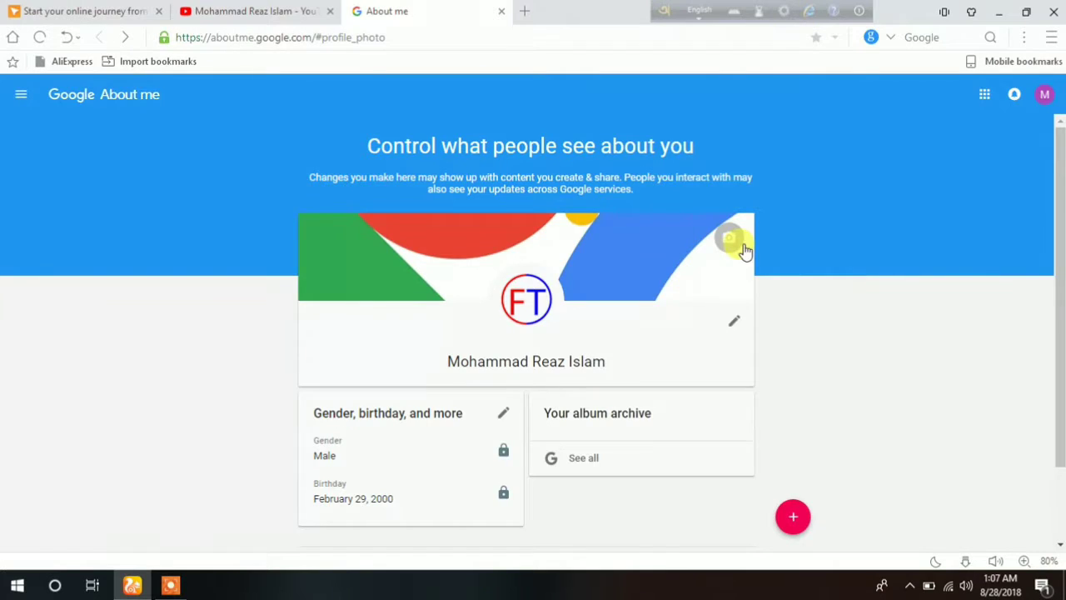
- Upload 2018015 from the Logo folder as the cover, cropped to the FunTime.7325 logo and tagline
left_click(729, 242)
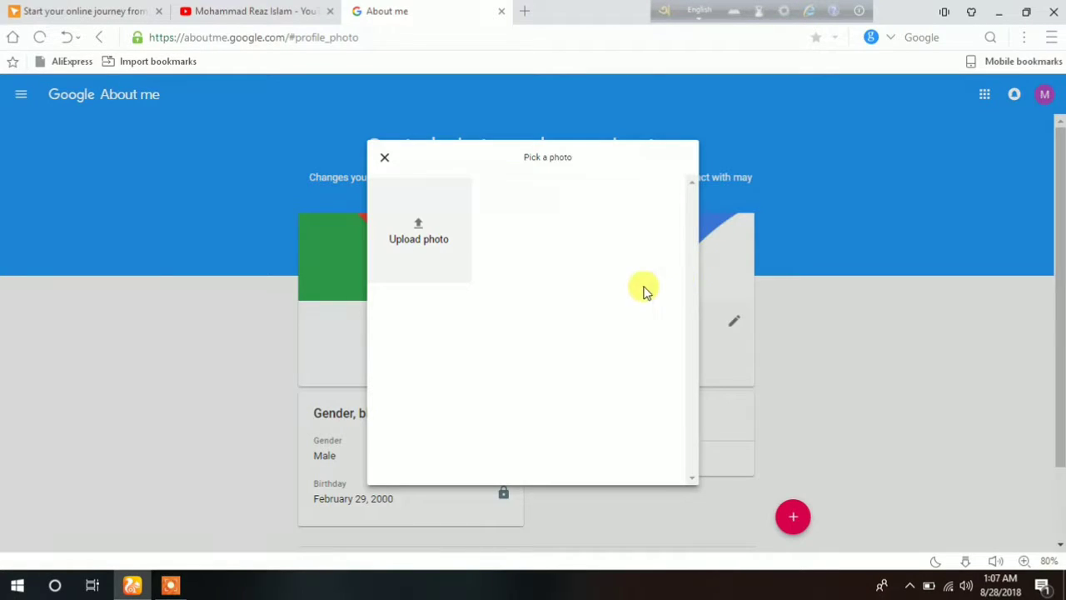
left_click(407, 239)
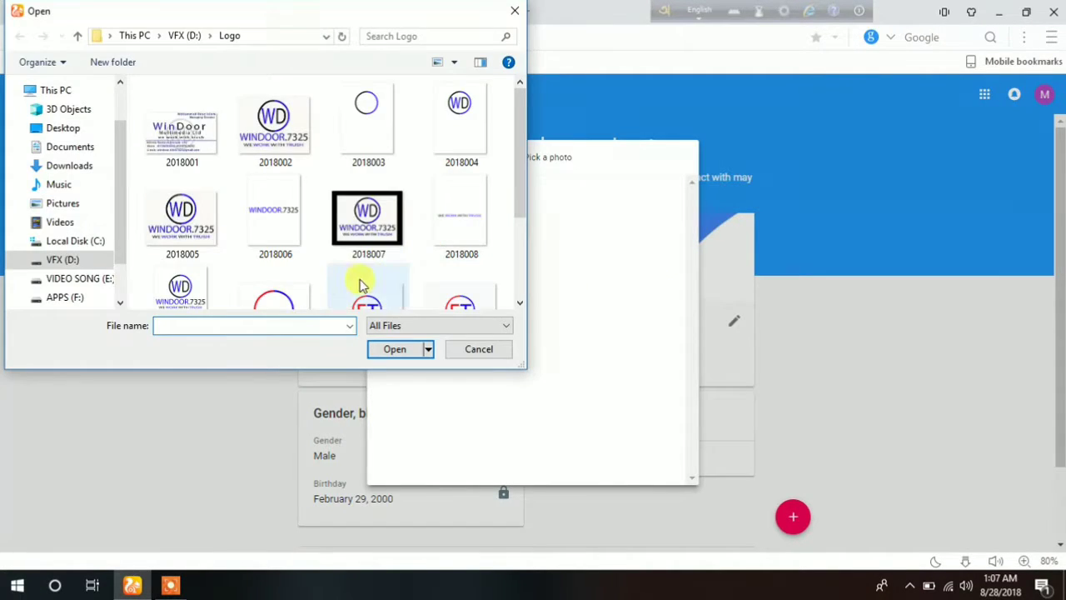
scroll(383, 291, "down", 2)
left_click(395, 294)
left_click(396, 349)
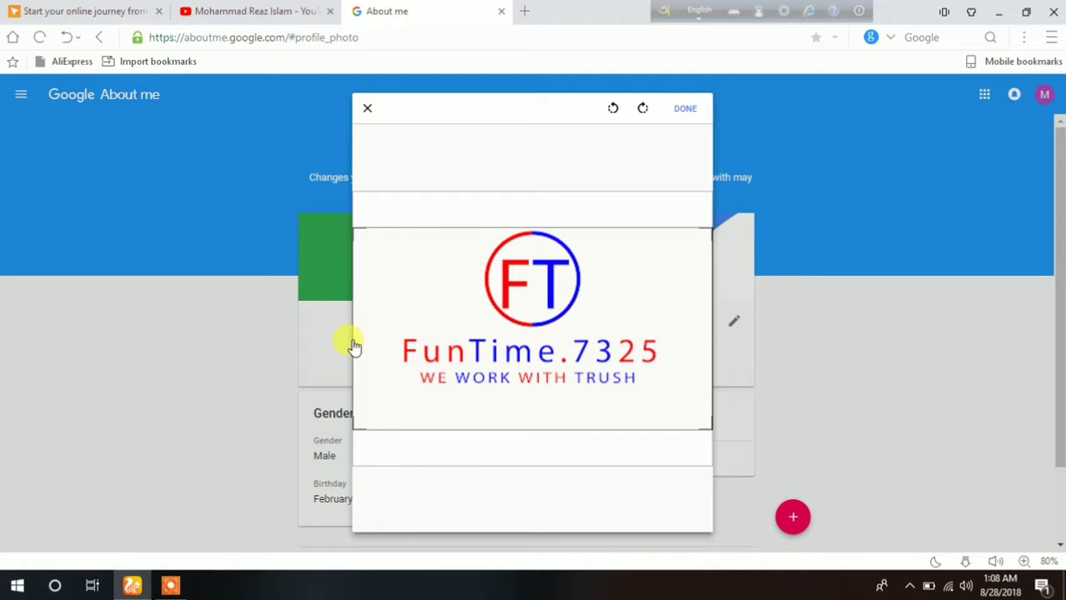
left_click_drag(356, 343, 377, 348)
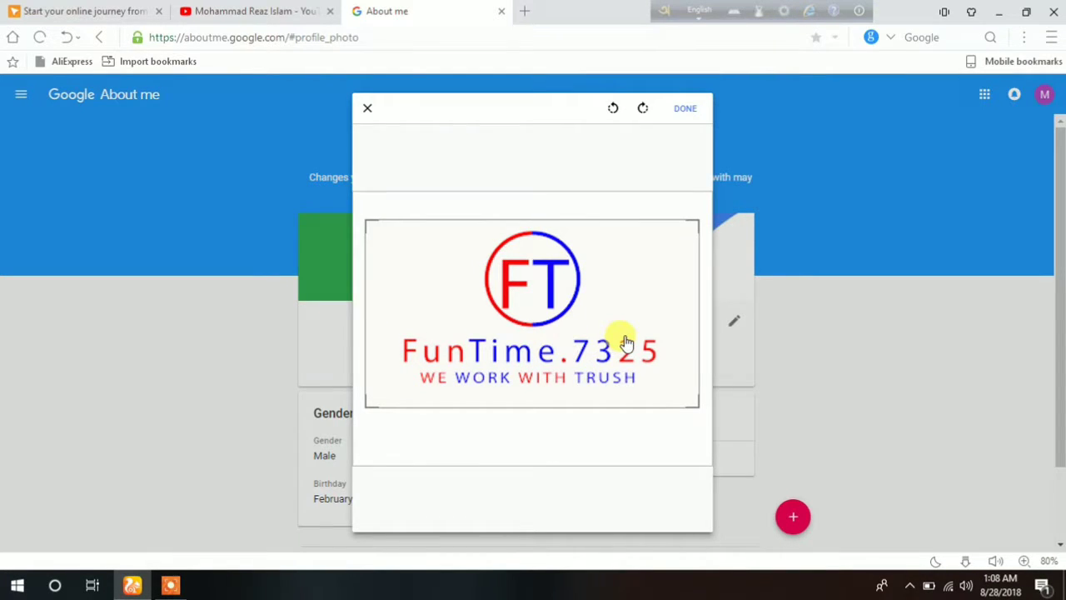
left_click(683, 111)
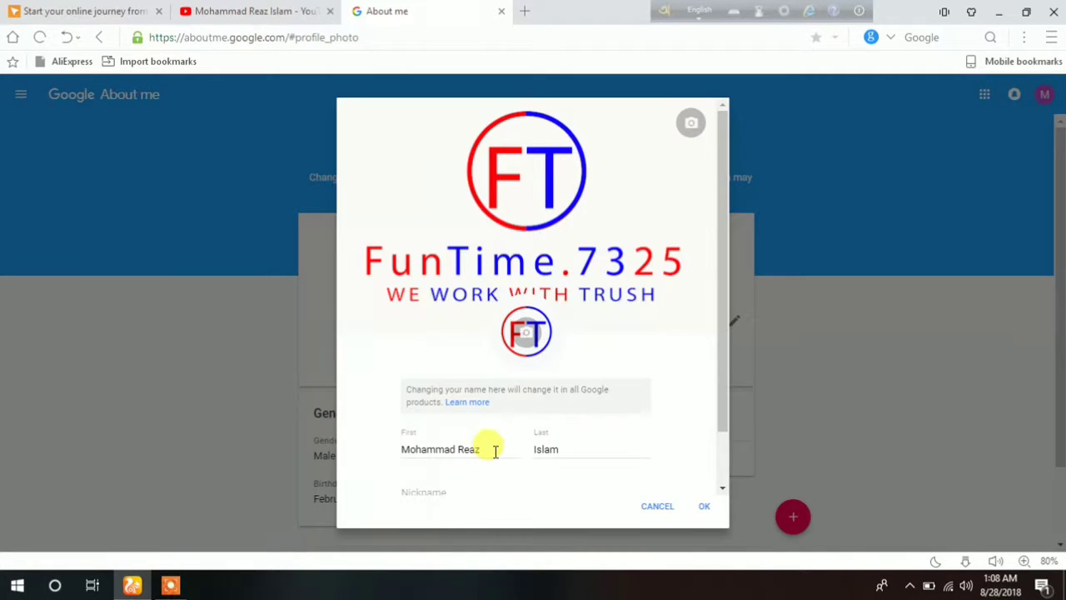
- Change the first name to 'FunTime' and last name to '.7325', confirming the name change
left_click_drag(495, 450, 388, 447)
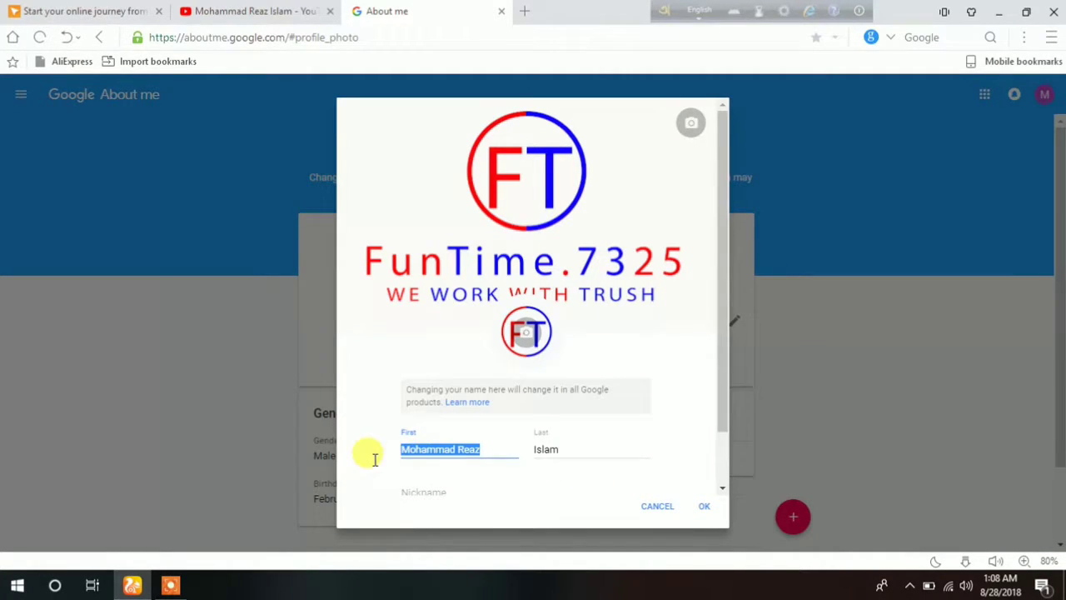
type("FunTime")
left_click_drag(567, 447, 534, 450)
type(".7325")
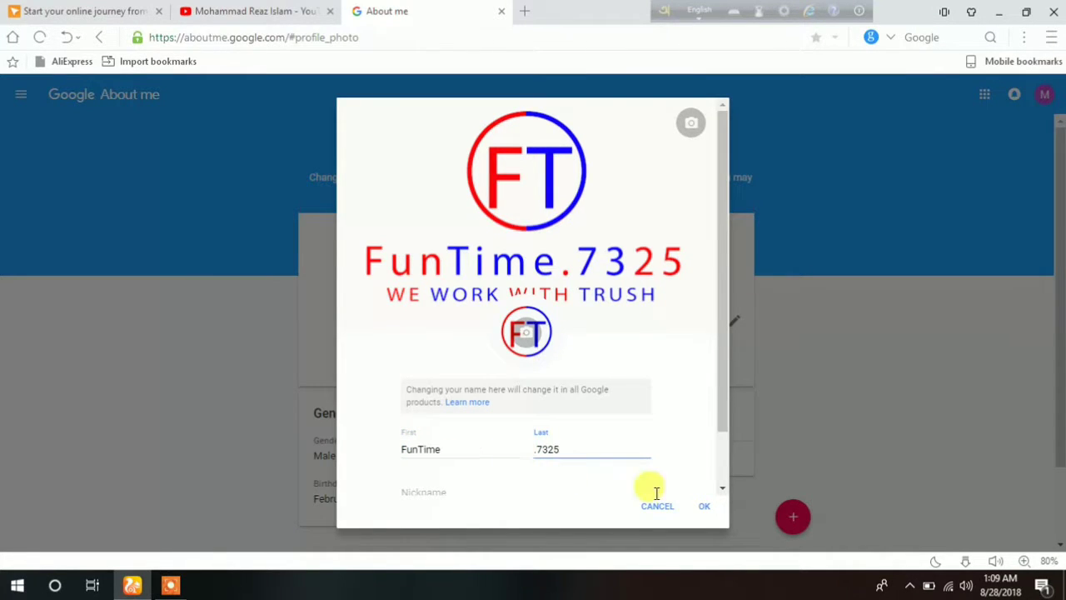
left_click(700, 507)
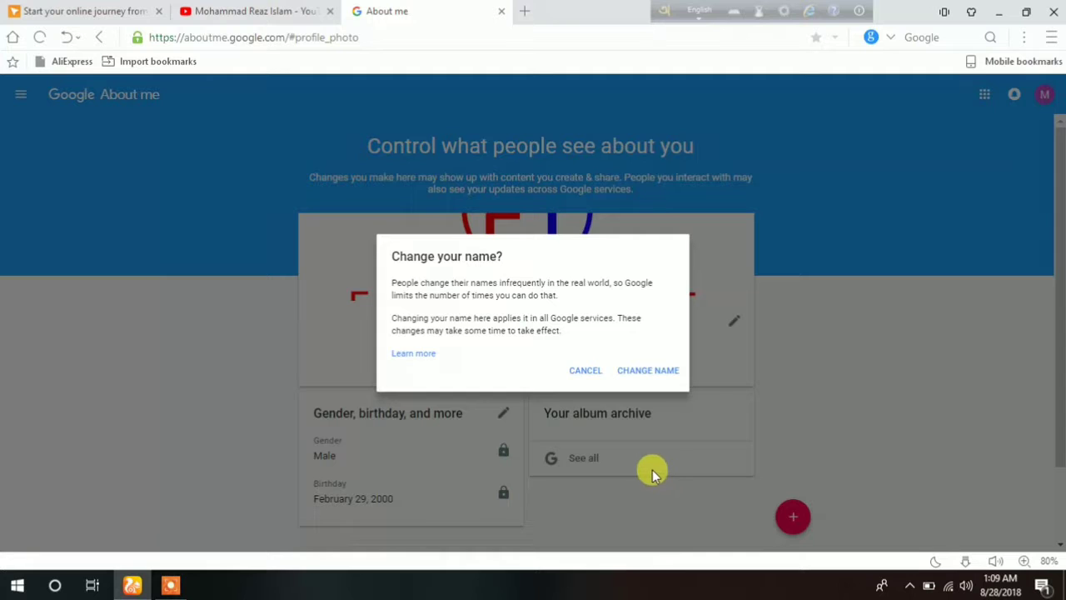
left_click(583, 371)
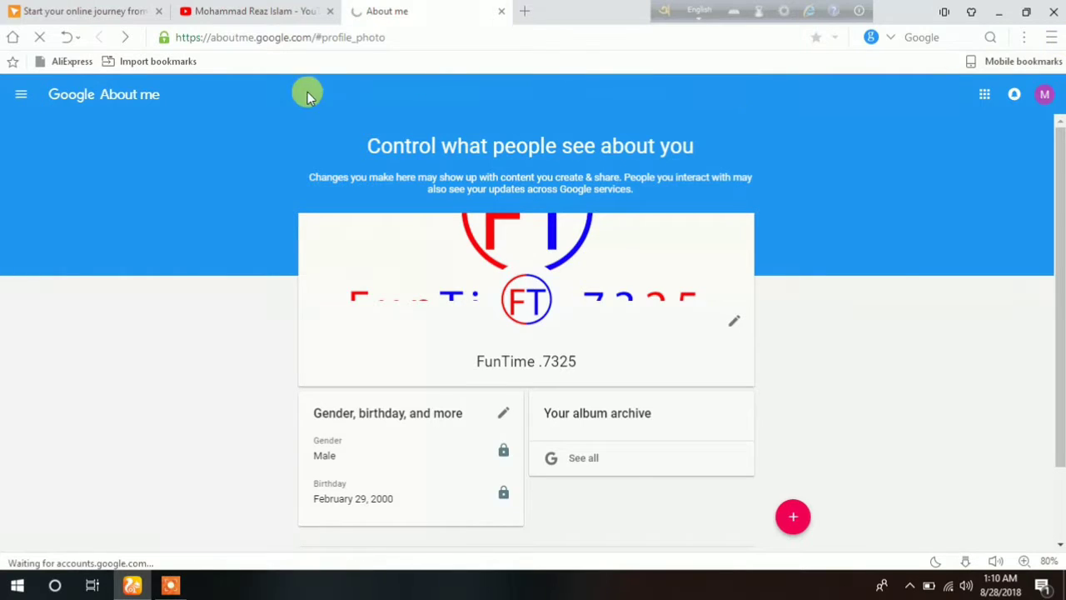
- Reload the YouTube channel tab to show FunTime .7325, then go to Creator Studio from the avatar menu
left_click(213, 16)
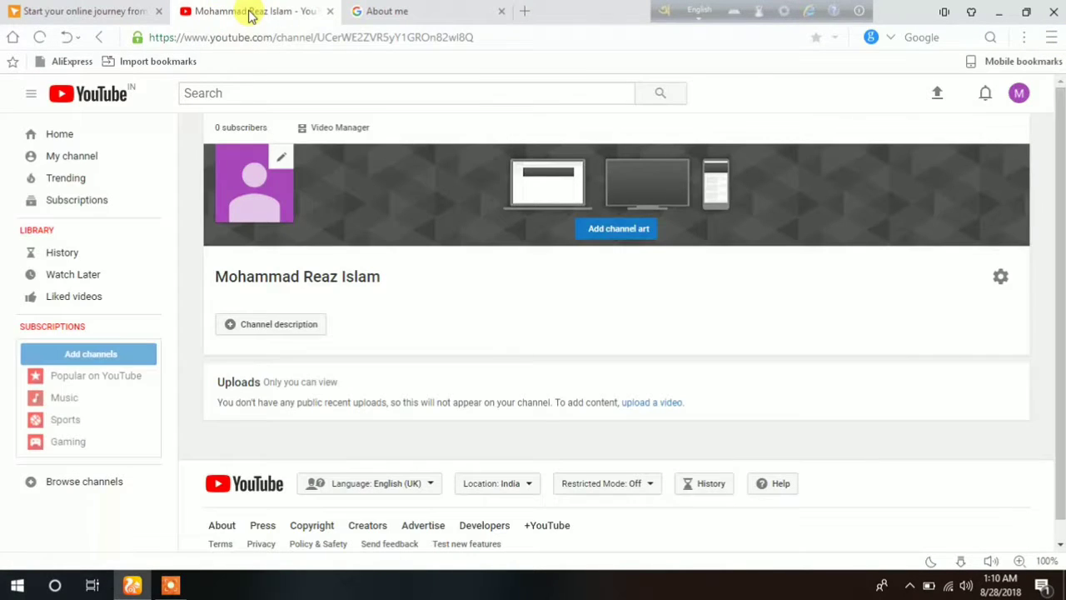
left_click(40, 38)
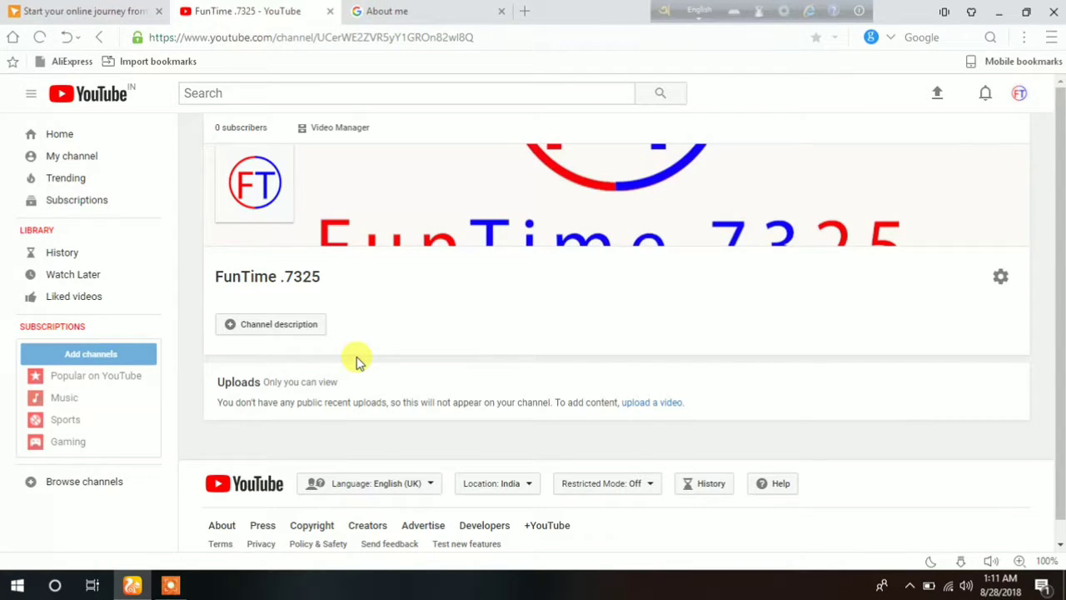
left_click(1020, 93)
left_click(956, 196)
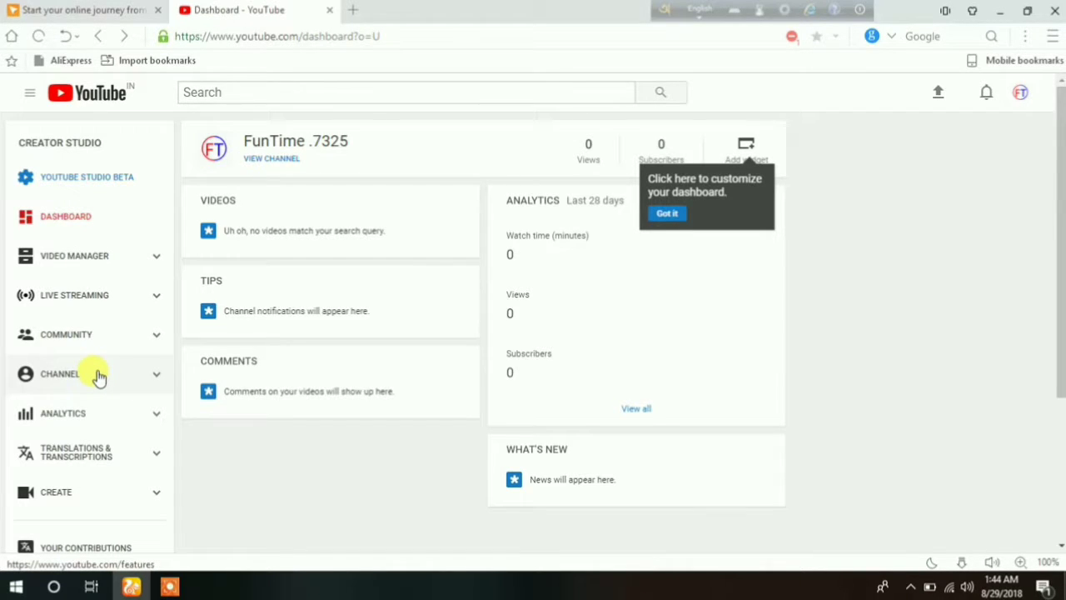
- Open Channel > Status and features and review the strike, uploading, monetization and live streaming cards
left_click(97, 376)
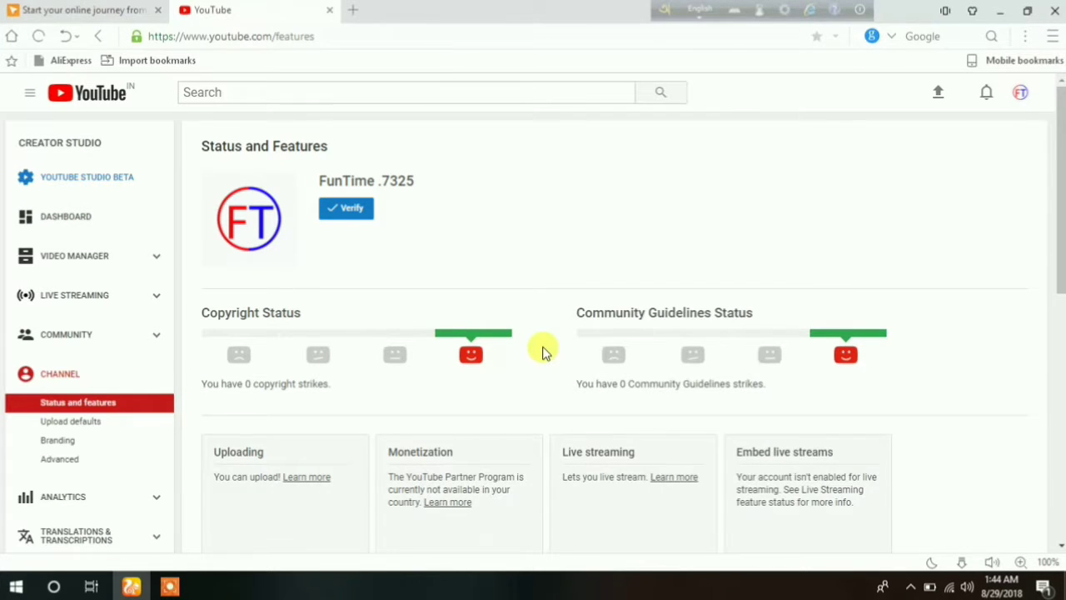
scroll(542, 353, "down", 1)
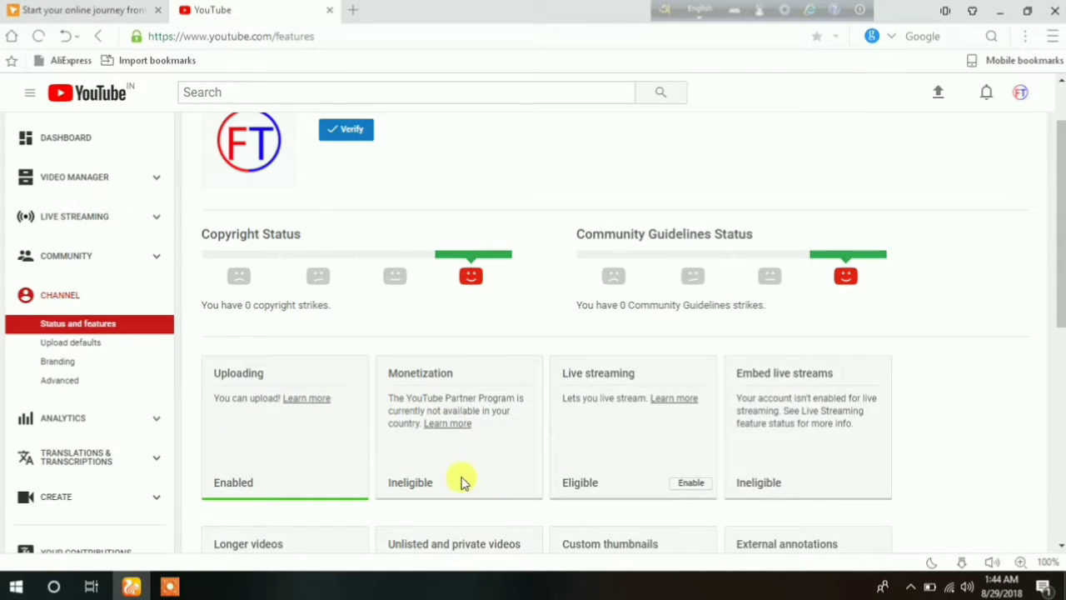
scroll(463, 477, "down", 2)
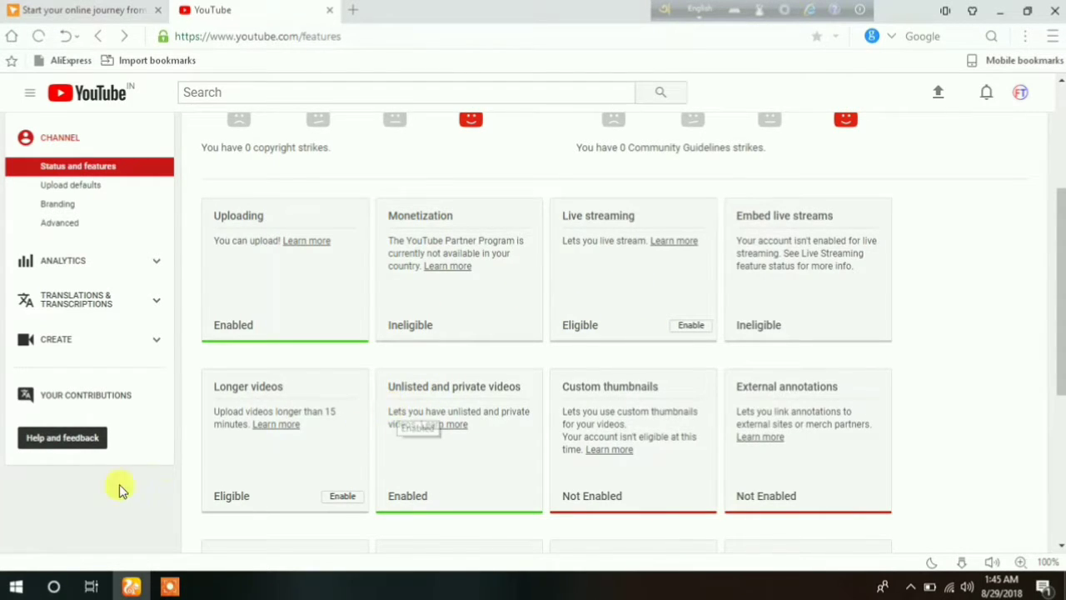
scroll(409, 374, "up", 2)
scroll(407, 380, "down", 1)
scroll(407, 380, "up", 2)
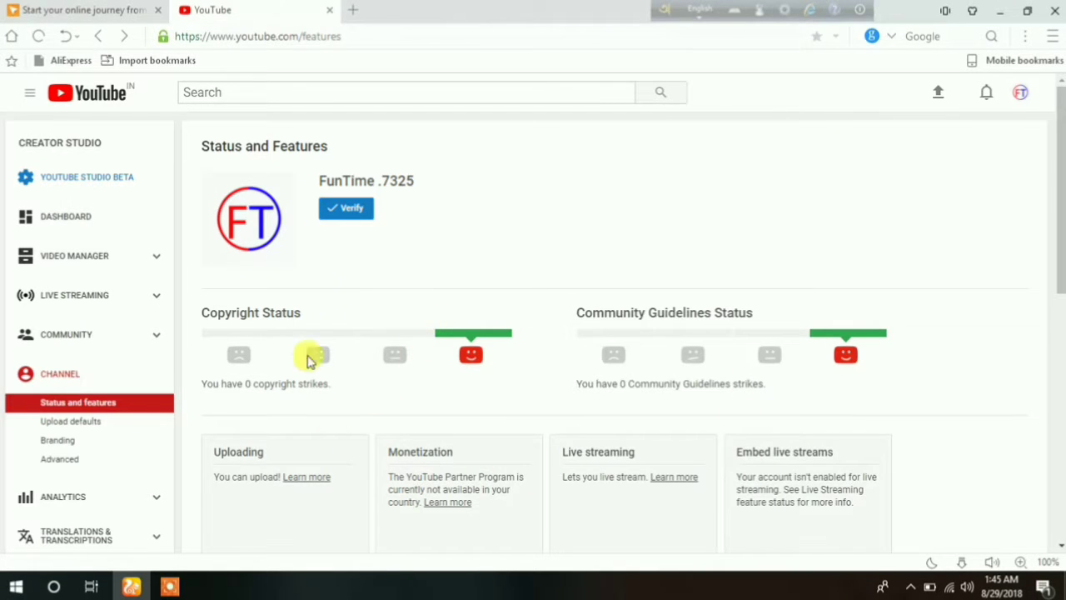
- Start verification, choosing a texted code, and submit the account's phone number
left_click(355, 215)
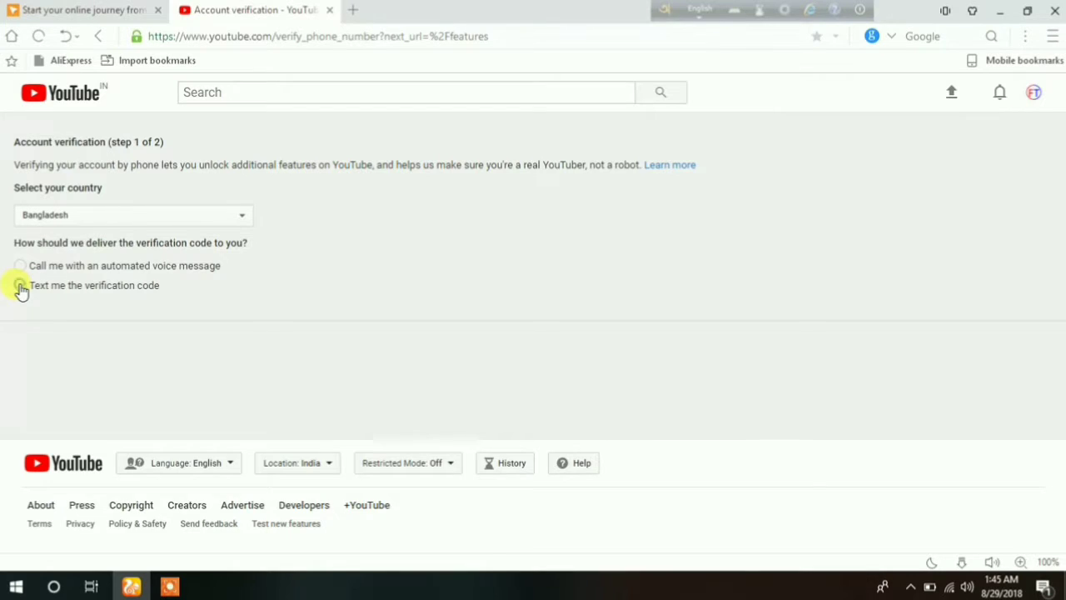
left_click(20, 285)
left_click(42, 388)
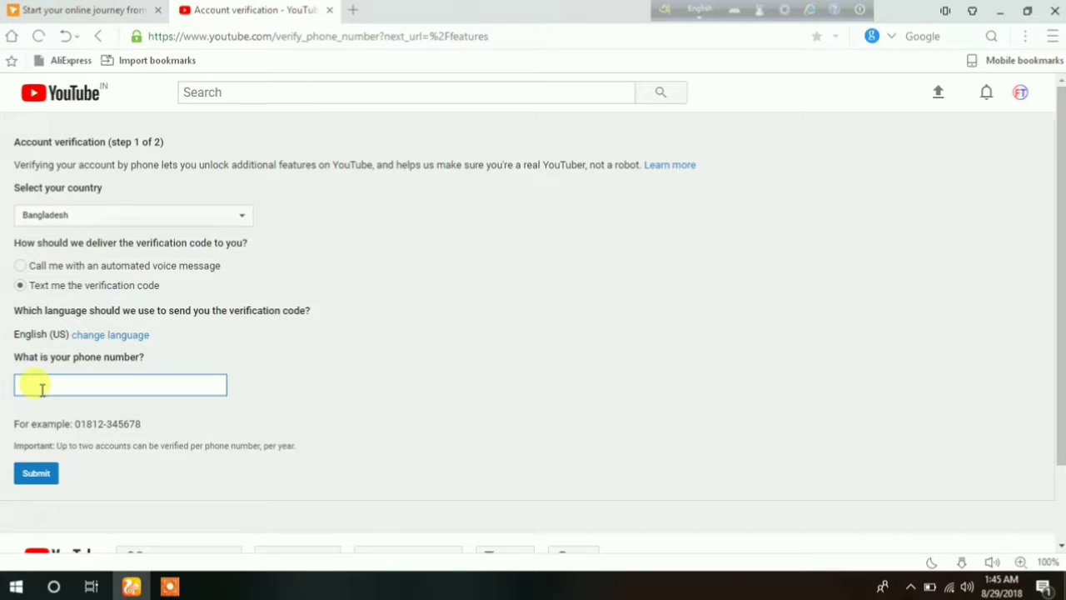
type("0176")
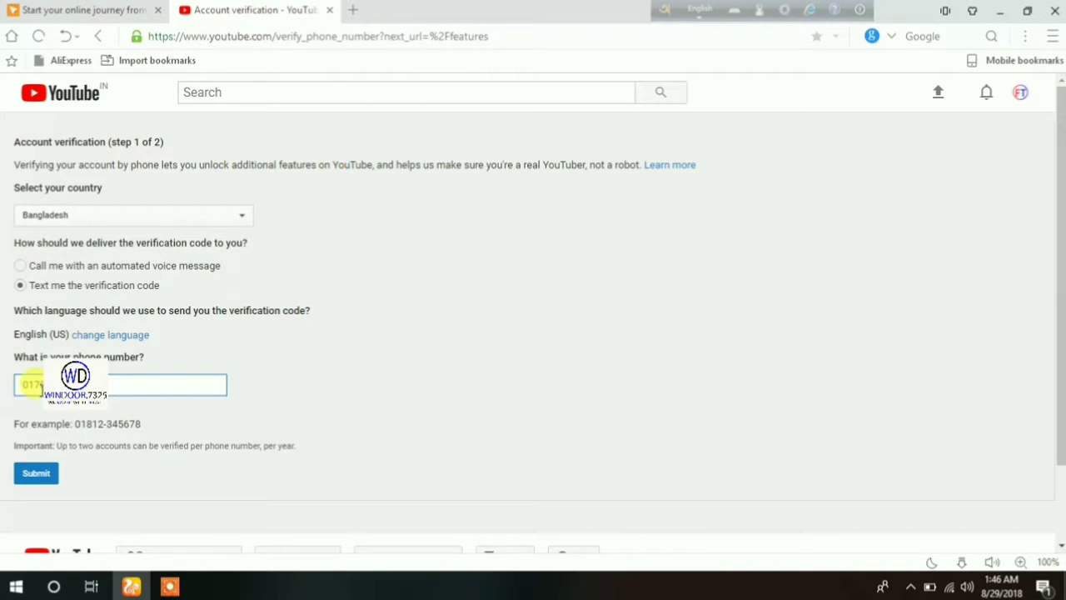
scroll(70, 441, "down", 1)
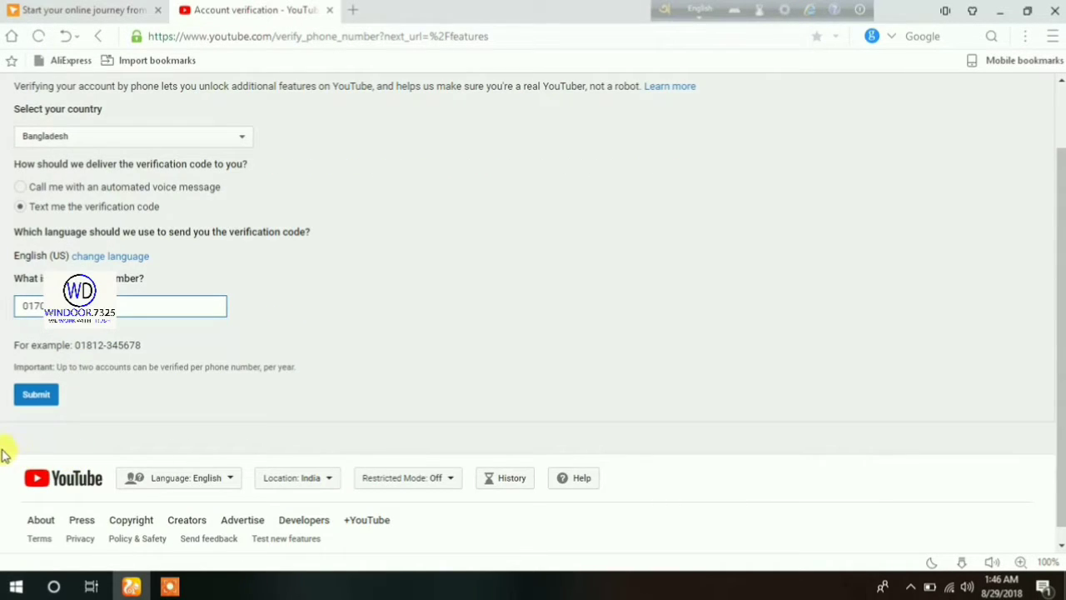
left_click(30, 404)
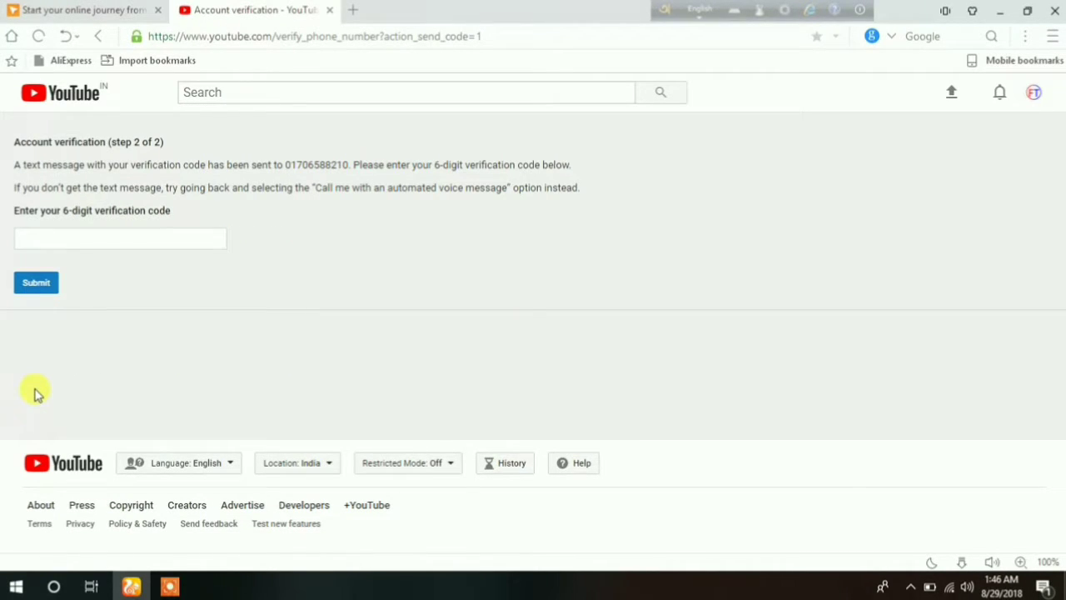
- Enter and submit the 6-digit verification code received by SMS
left_click(24, 240)
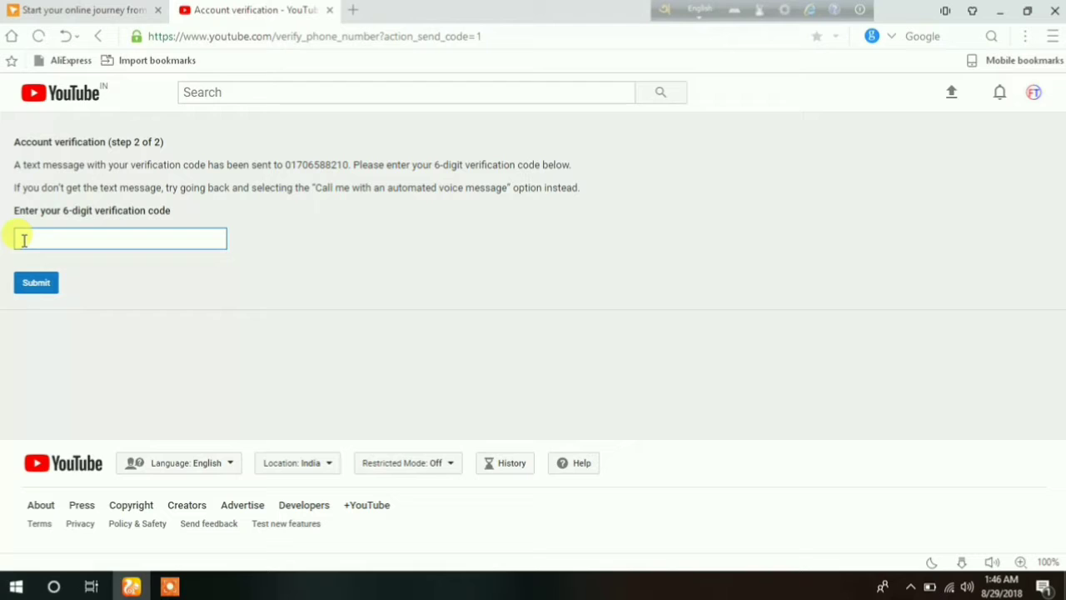
left_click(31, 281)
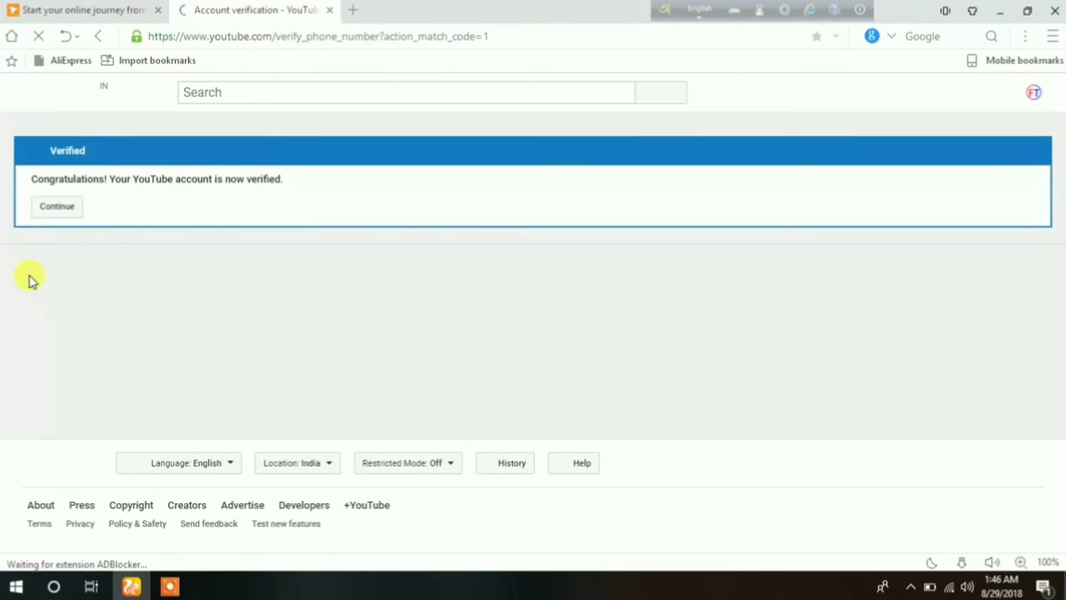
- Continue to Status and features and scroll to confirm the channel shows Verified
left_click(57, 208)
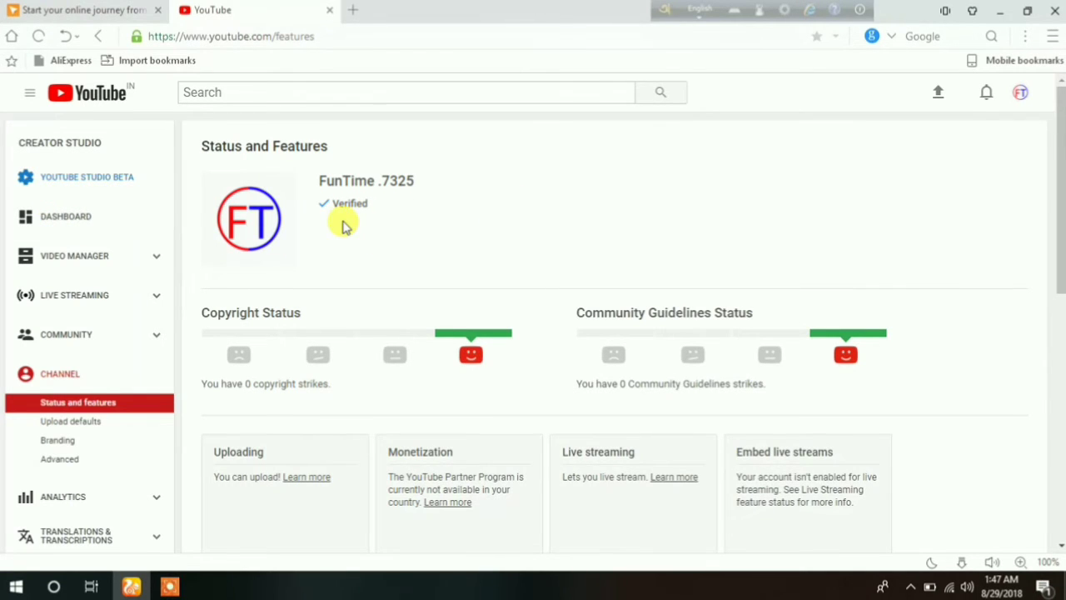
scroll(350, 233, "down", 2)
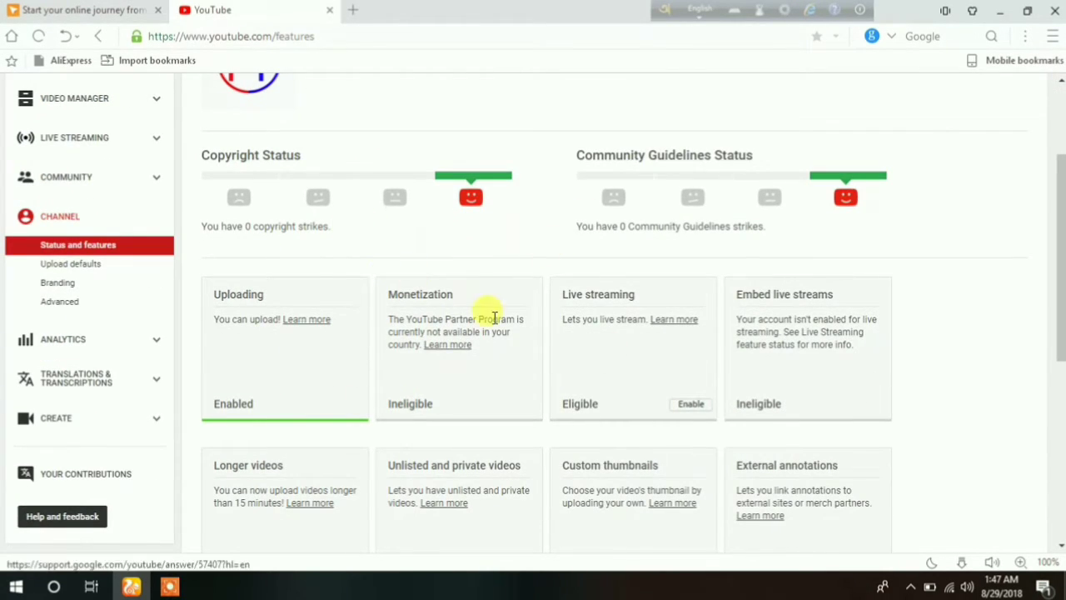